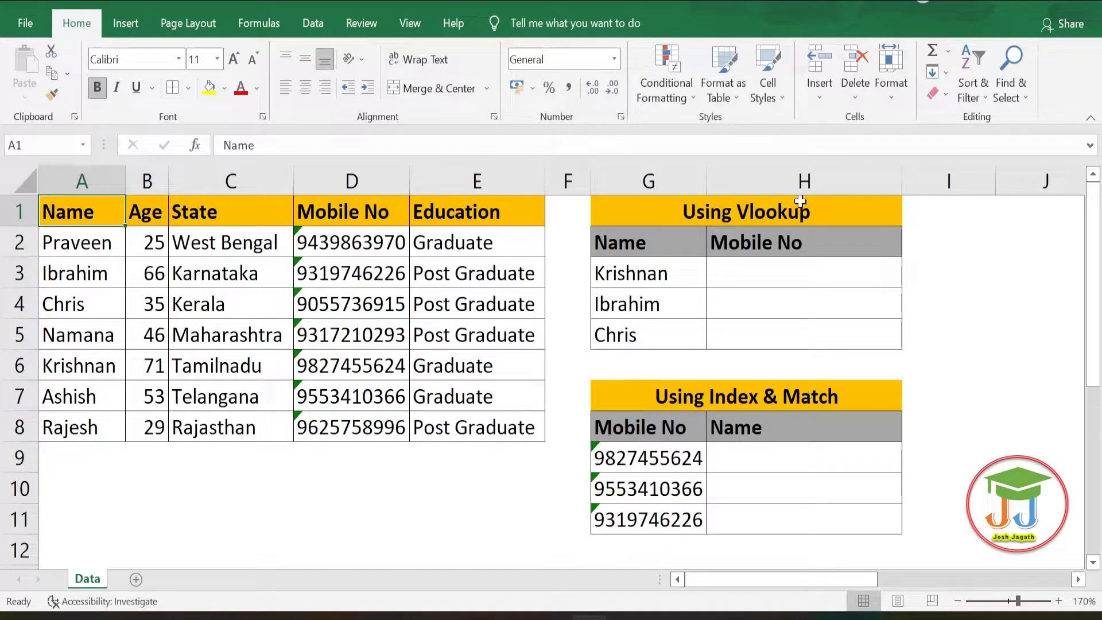
Begin a VLOOKUP formula in H3 with G3 as the lookup value and A1:E8 as the table array.
{"action": "left_click", "coordinate": [732, 278]}
{"action": "type", "text": "=vlookup"}
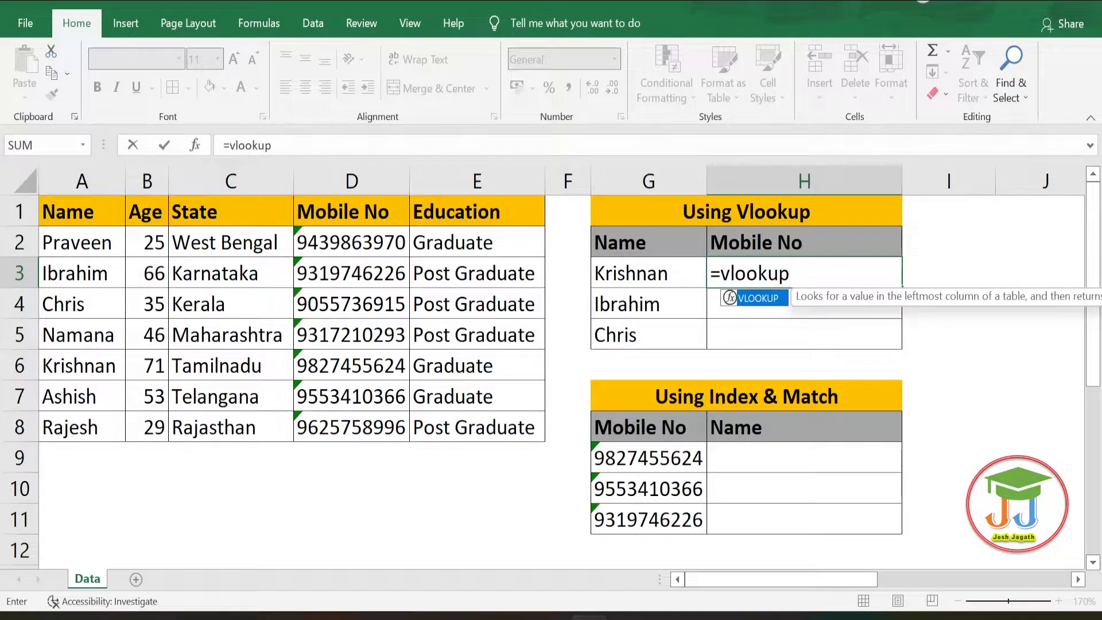
{"action": "key", "text": "Tab"}
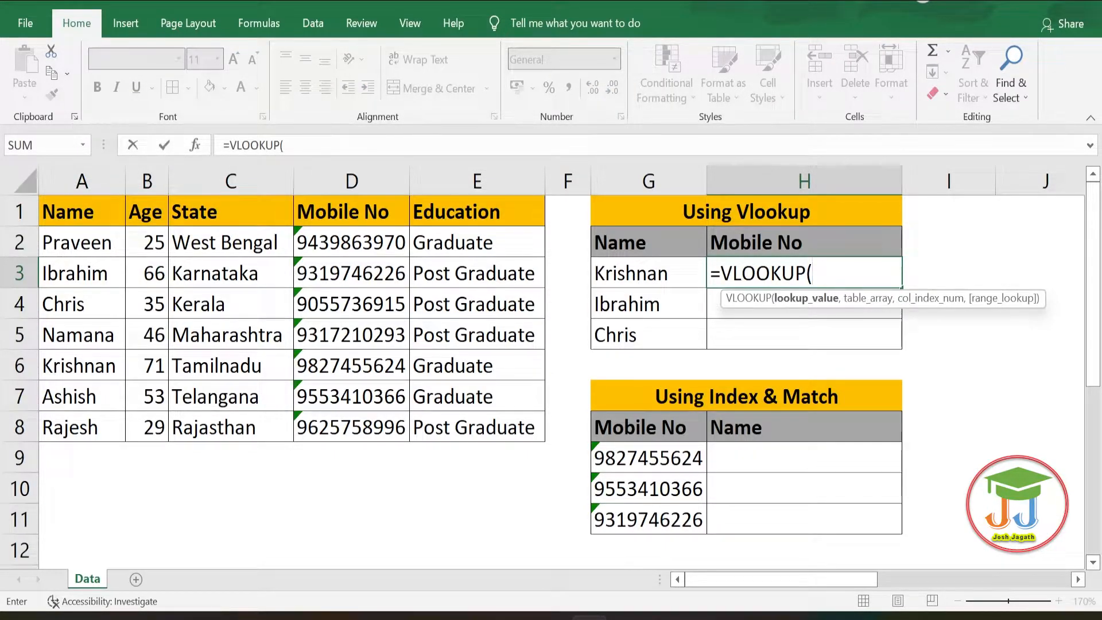
{"action": "left_click", "coordinate": [658, 275]}
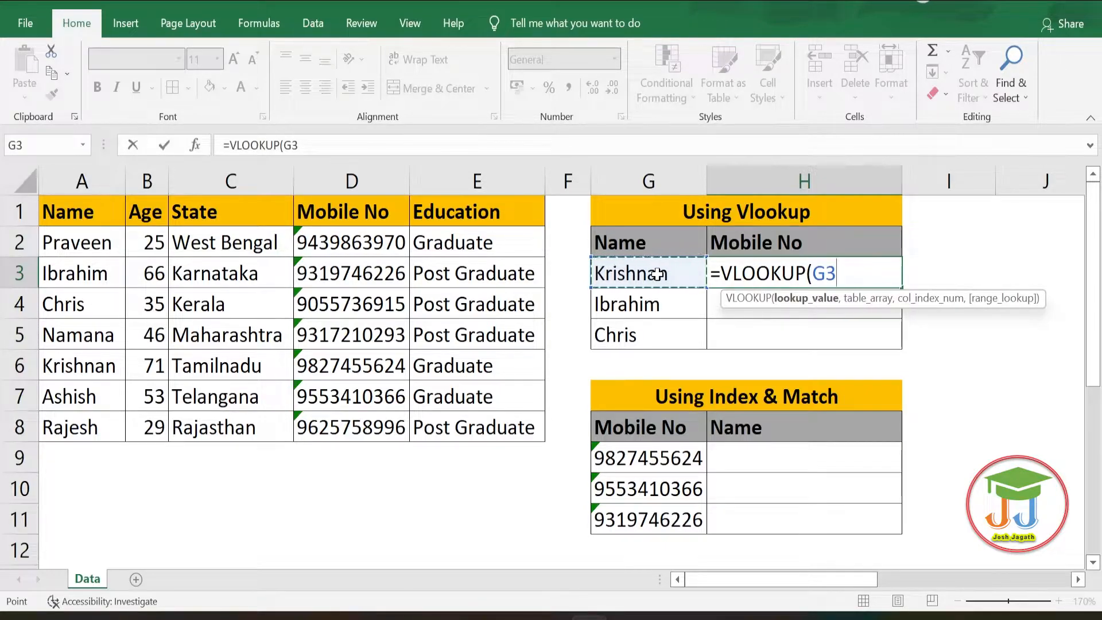
{"action": "type", "text": ","}
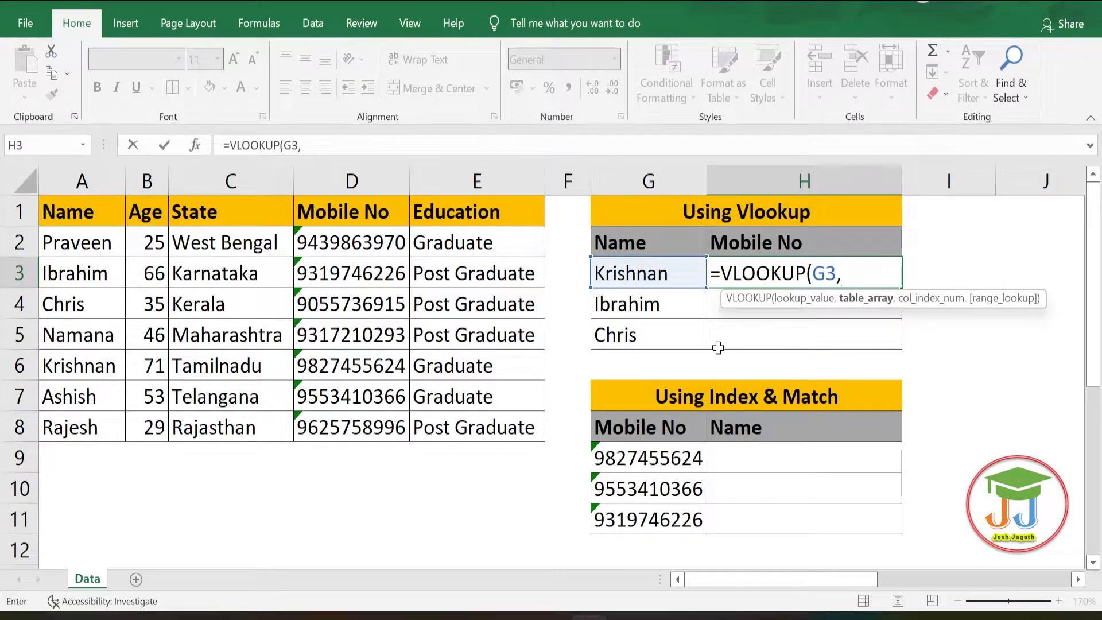
{"action": "left_click_drag", "start_coordinate": [80, 212], "coordinate": [484, 432]}
{"action": "type", "text": ","}
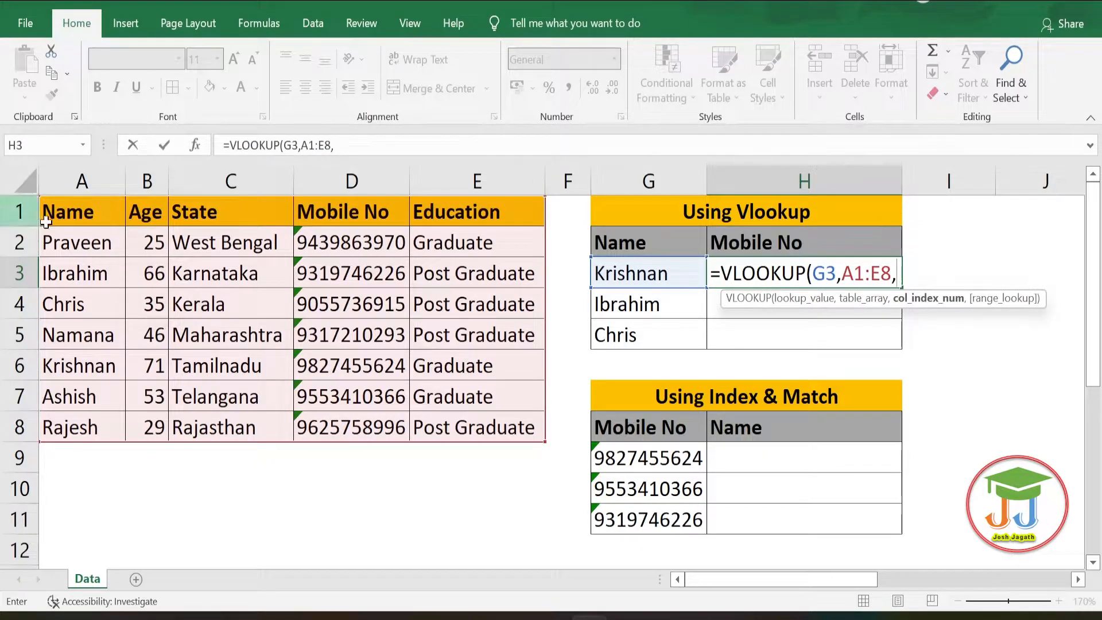
Complete the VLOOKUP in H3 with column index 4 and FALSE for an exact match.
{"action": "left_click", "coordinate": [72, 209]}
{"action": "left_click", "coordinate": [141, 211]}
{"action": "left_click", "coordinate": [227, 213]}
{"action": "left_click", "coordinate": [316, 210]}
{"action": "key", "text": "BackSpace"}
{"action": "key", "text": "BackSpace"}
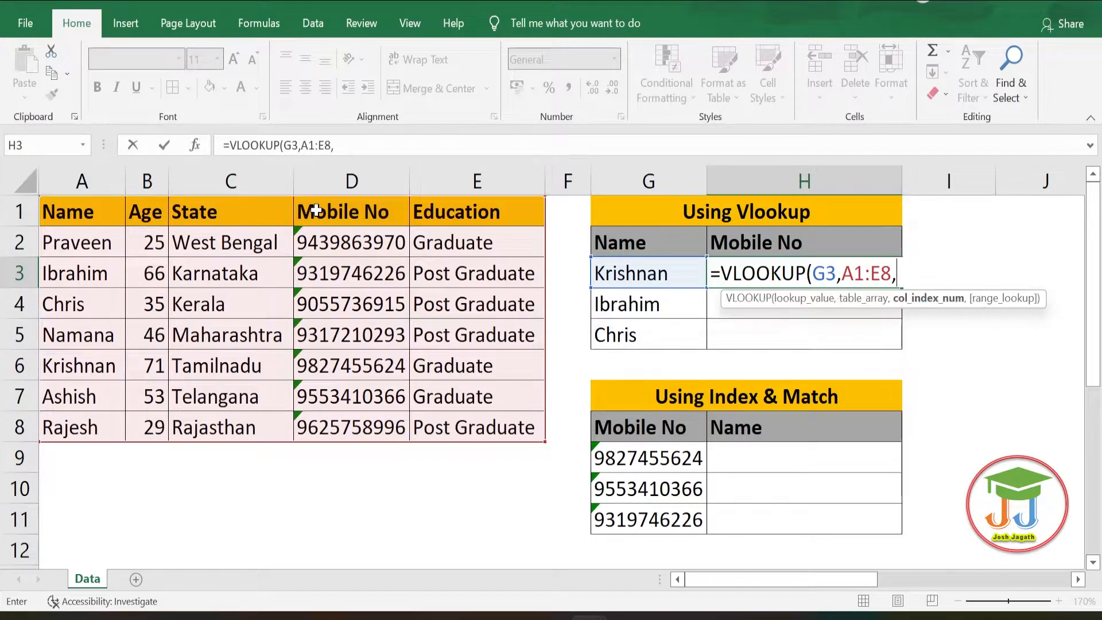
{"action": "type", "text": "A1:E8,4,"}
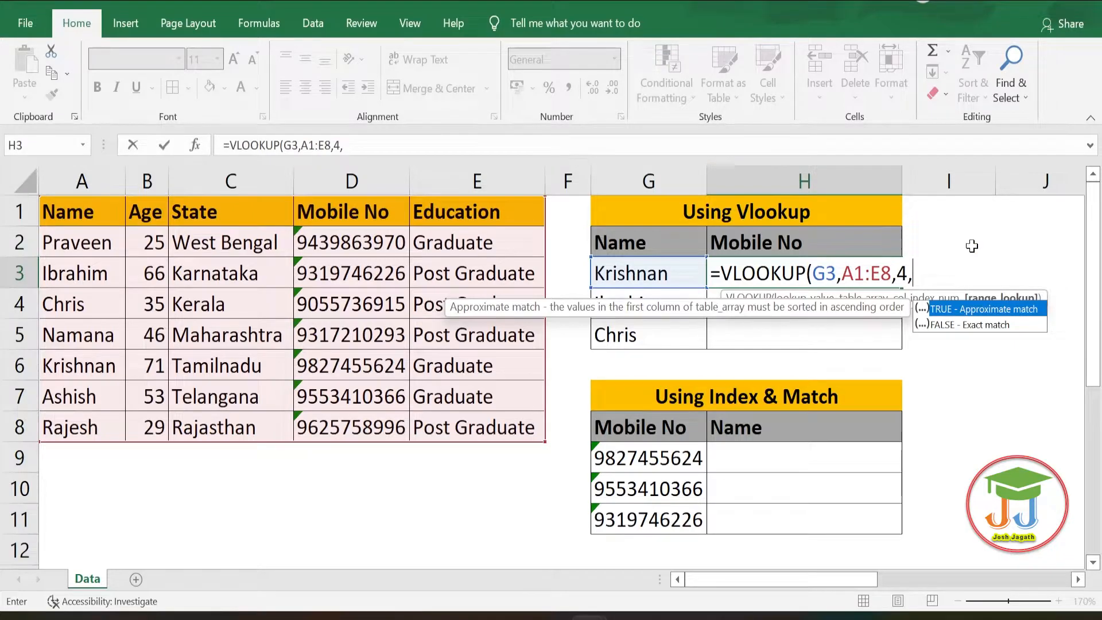
{"action": "double_click", "coordinate": [995, 326]}
{"action": "key", "text": "ctrl+Return"}
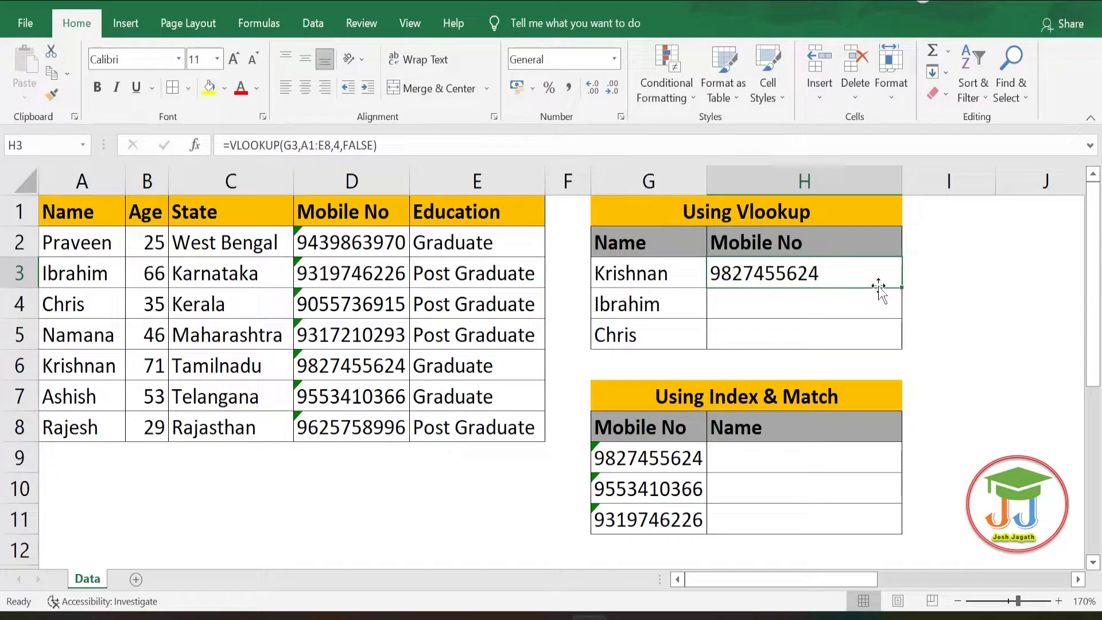
Make the table array in H3's VLOOKUP formula absolute as $A$1:$E$8.
{"action": "left_click", "coordinate": [309, 145]}
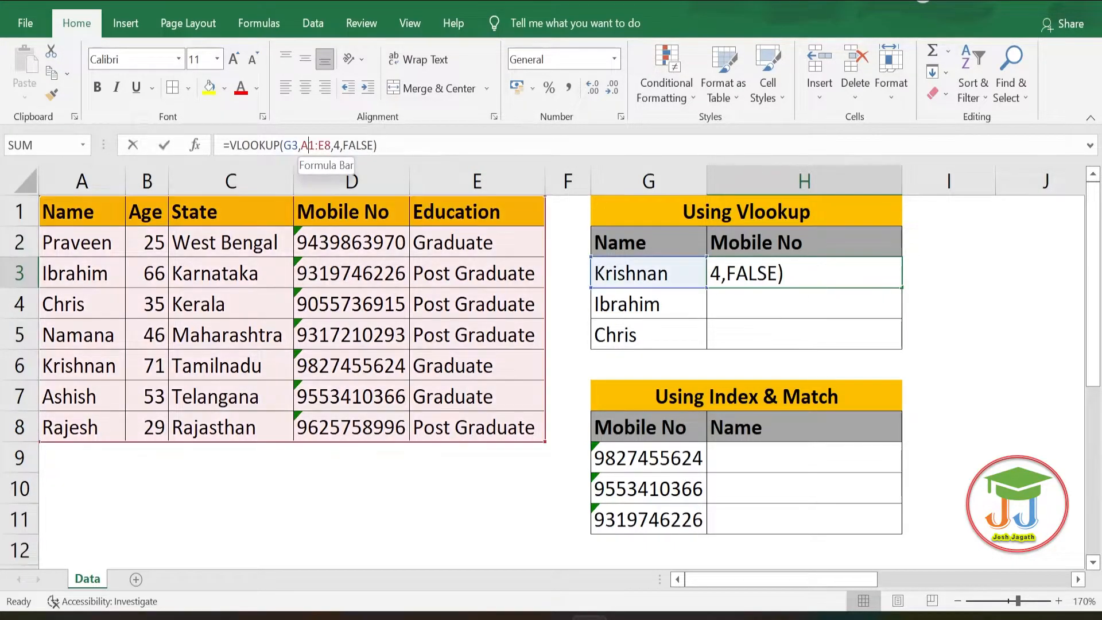
{"action": "key", "text": "F4"}
{"action": "left_click", "coordinate": [337, 145]}
{"action": "key", "text": "F4"}
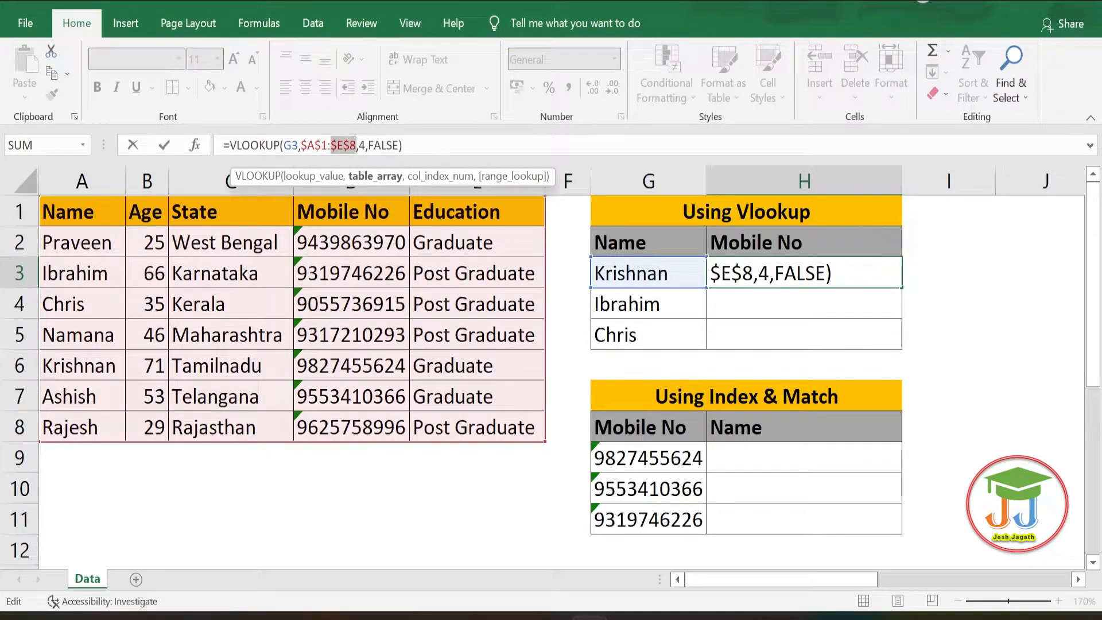
{"action": "key", "text": "ctrl+Return"}
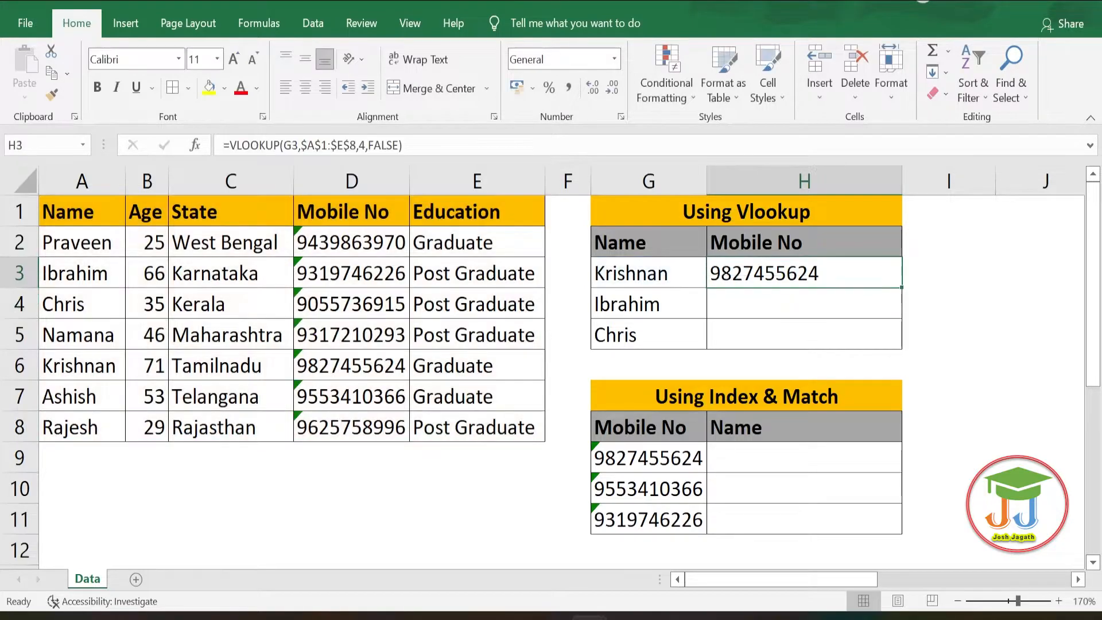
Fill the VLOOKUP formula from H3 down through H5.
{"action": "key", "text": "shift+Down"}
{"action": "key", "text": "shift+Down"}
{"action": "key", "text": "ctrl+d"}
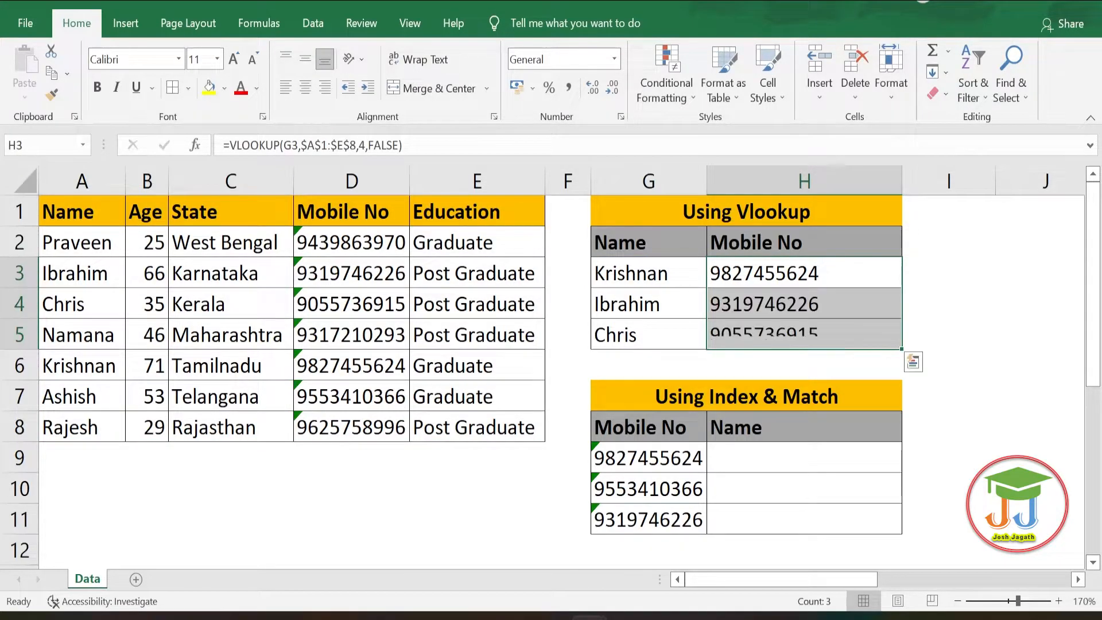
{"action": "left_click", "coordinate": [804, 273]}
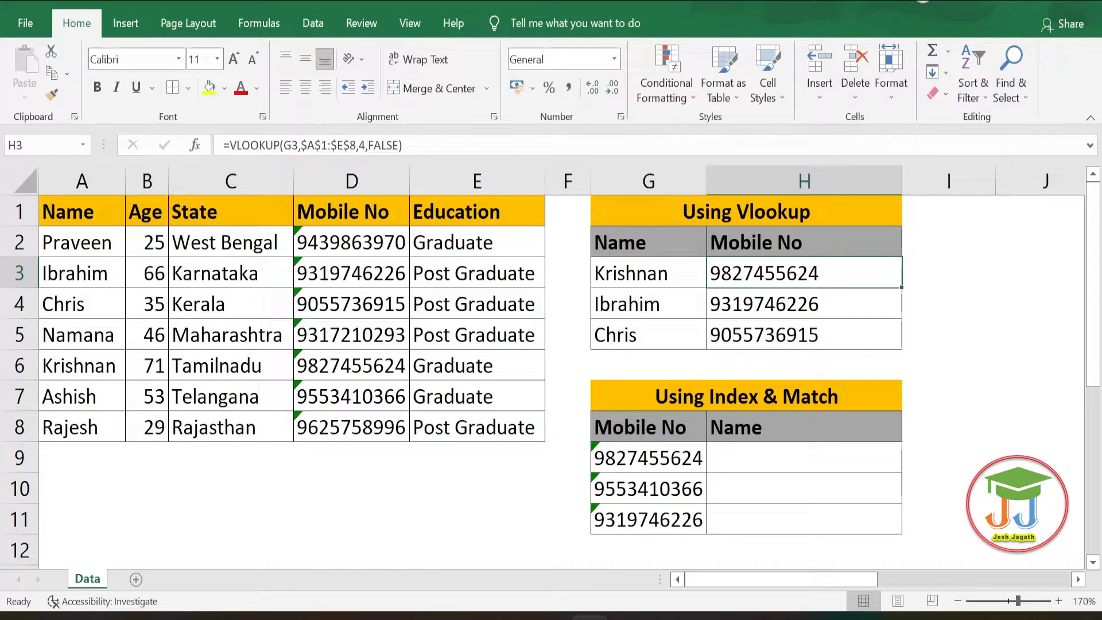
{"action": "left_click", "coordinate": [728, 466]}
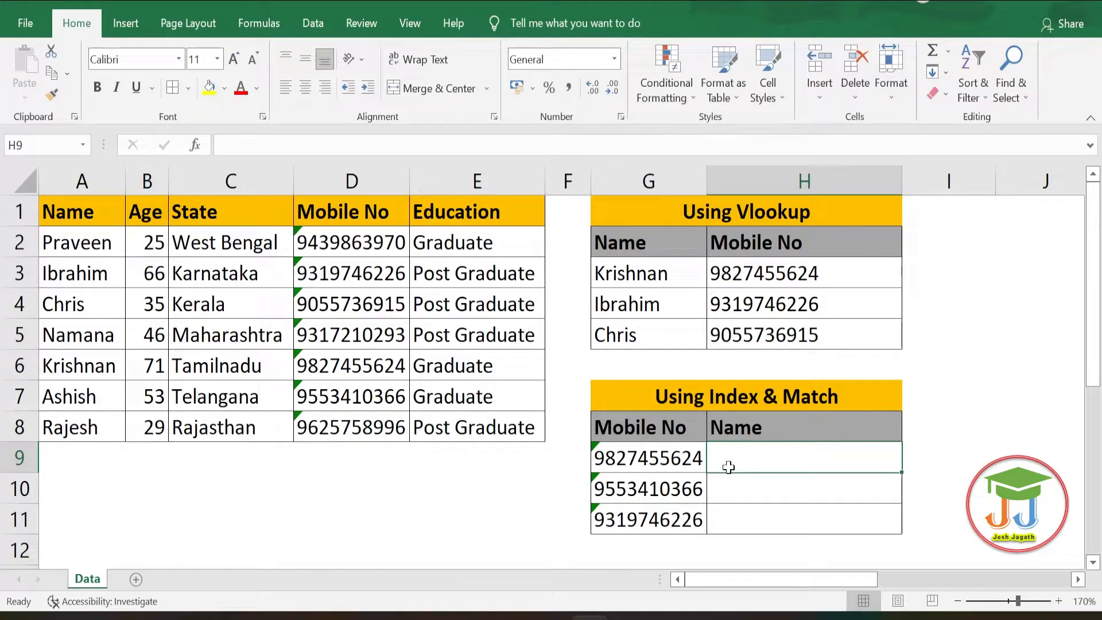
{"action": "type", "text": "=VLOOKUP("}
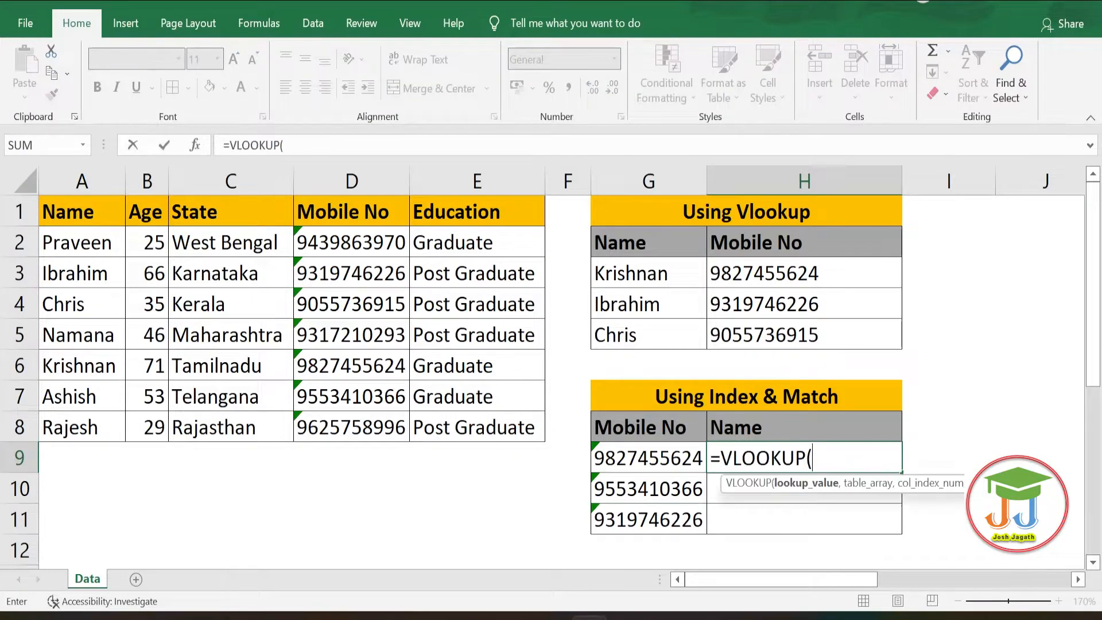
{"action": "left_click", "coordinate": [655, 457]}
{"action": "type", "text": ","}
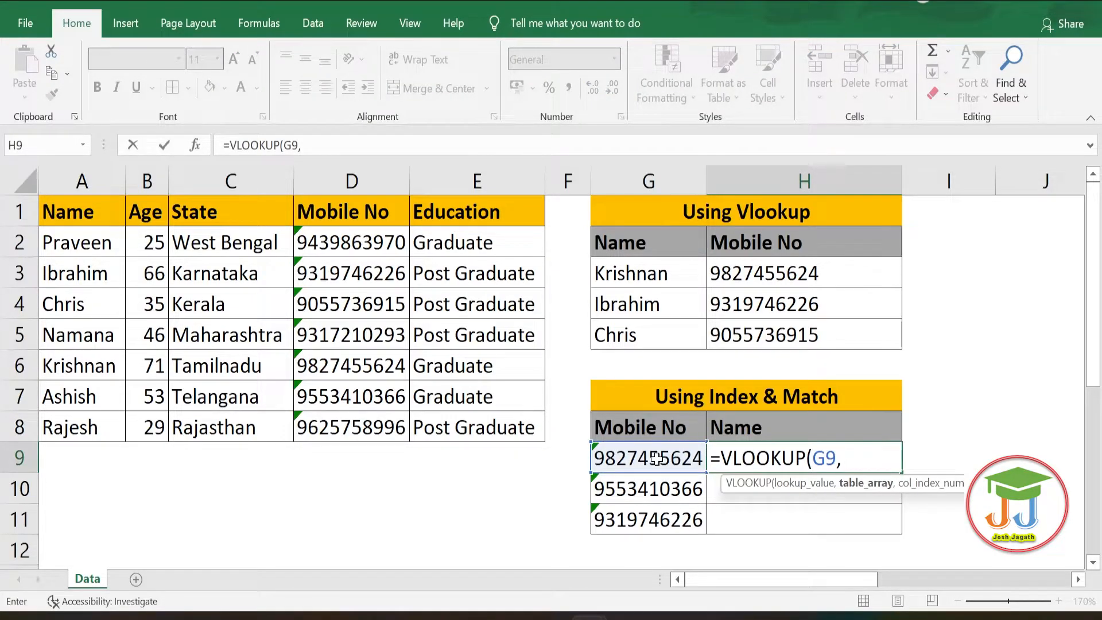
{"action": "left_click", "coordinate": [355, 215]}
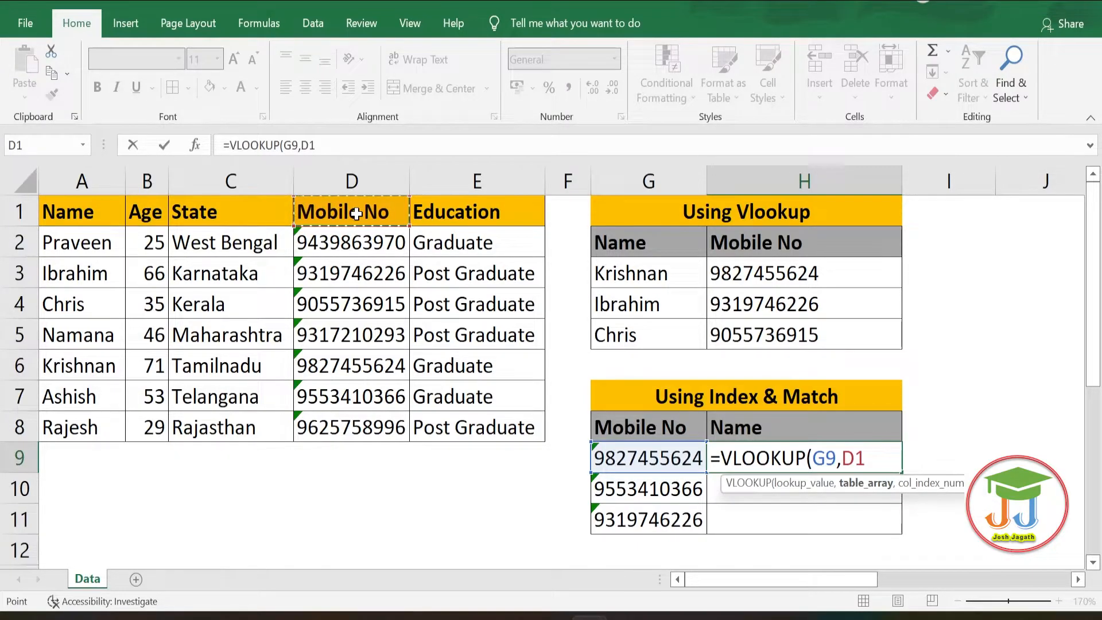
{"action": "key", "text": "ctrl+shift+Down"}
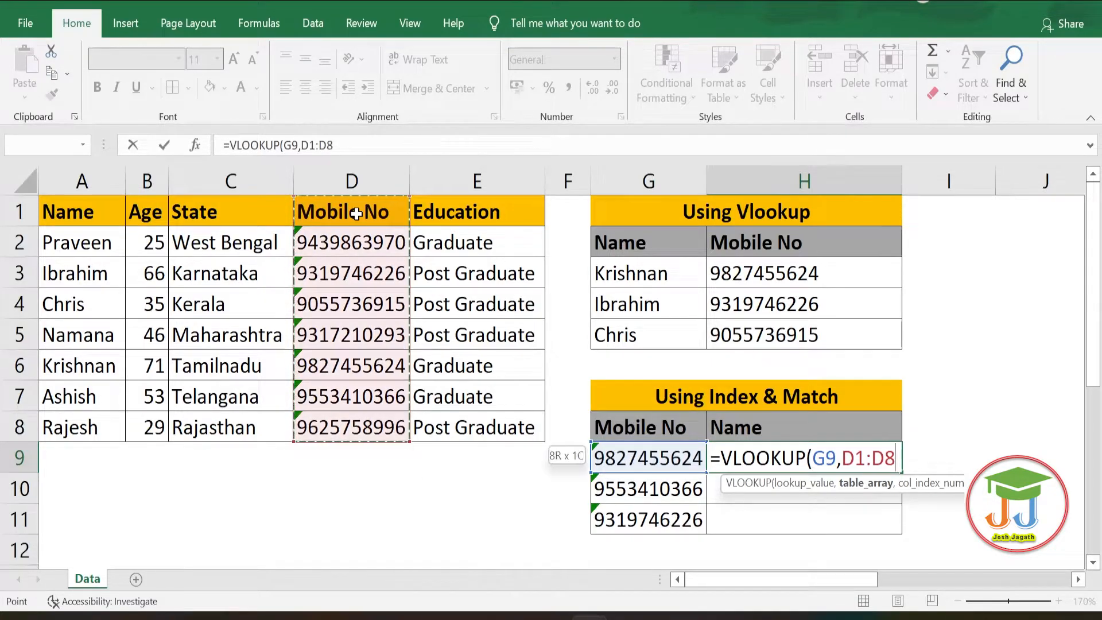
{"action": "key", "text": "shift+Right"}
{"action": "type", "text": ","}
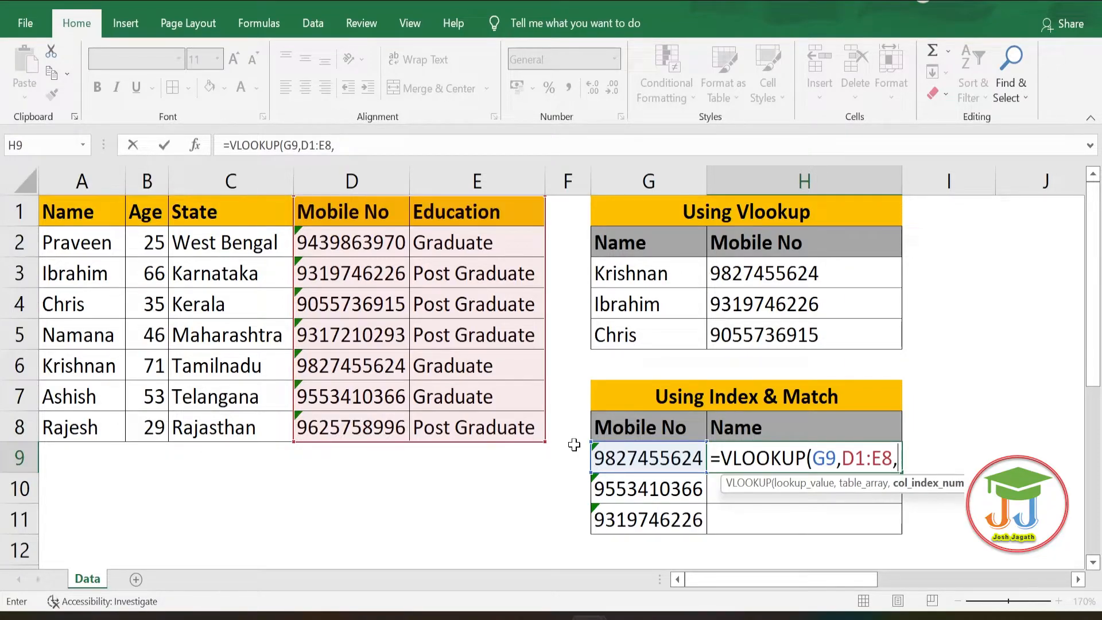
{"action": "key", "text": "Escape"}
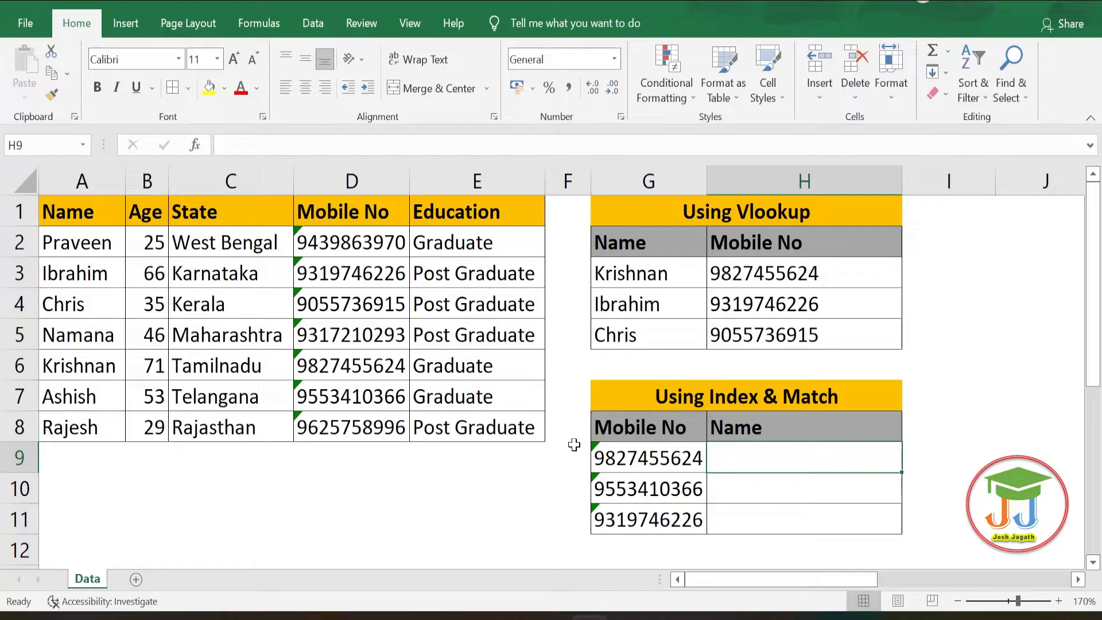
Begin an INDEX formula in H9 with the whole Name column A:A as the array.
{"action": "type", "text": "=Index"}
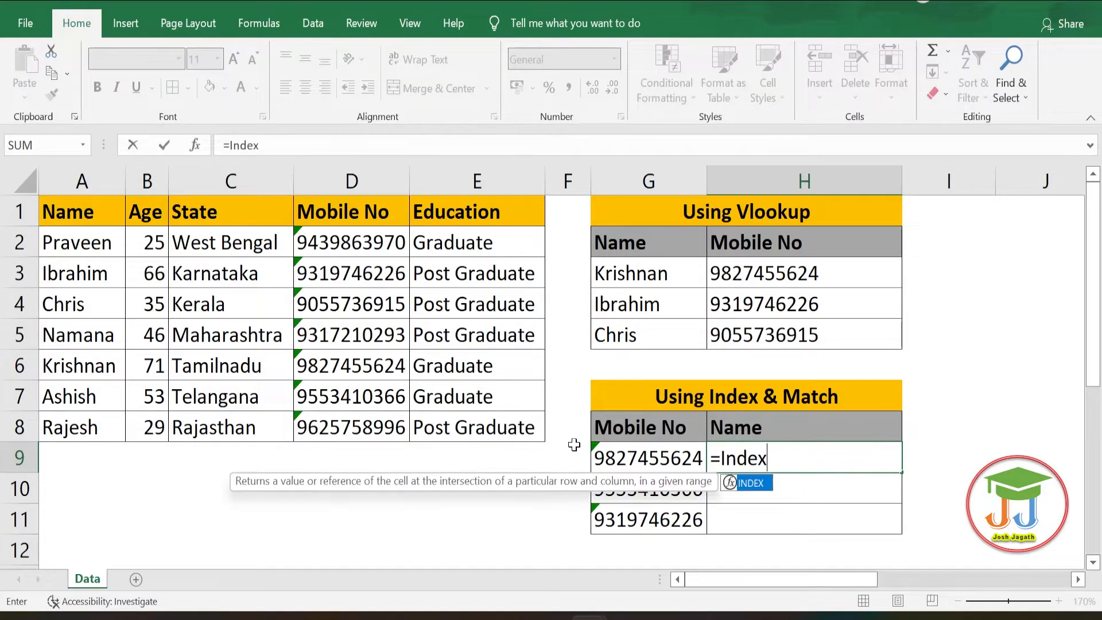
{"action": "key", "text": "Tab"}
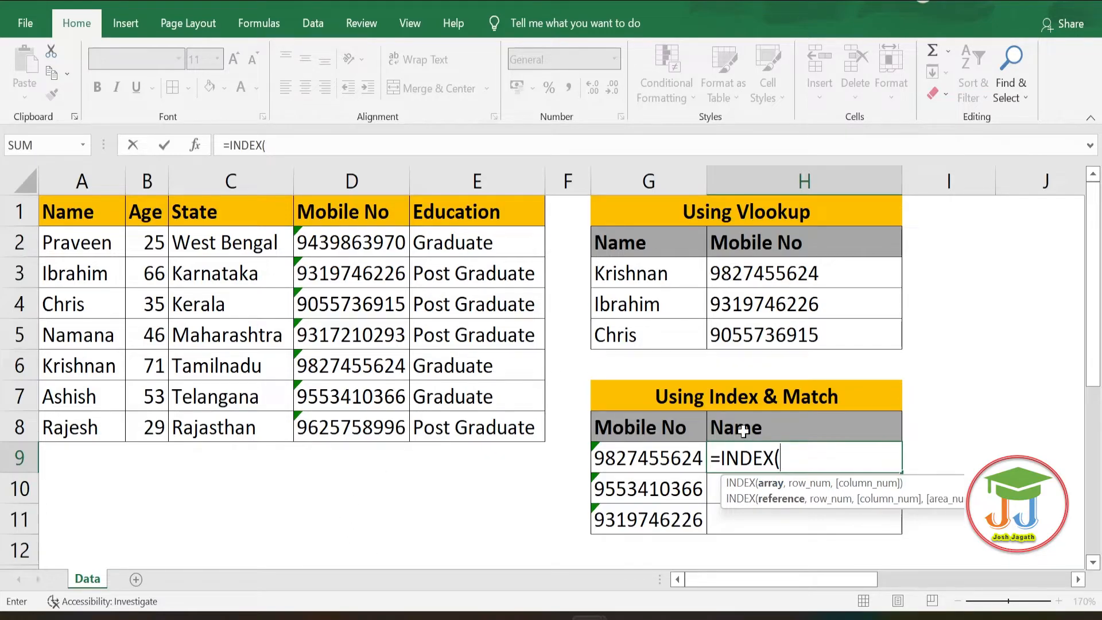
{"action": "left_click", "coordinate": [95, 174]}
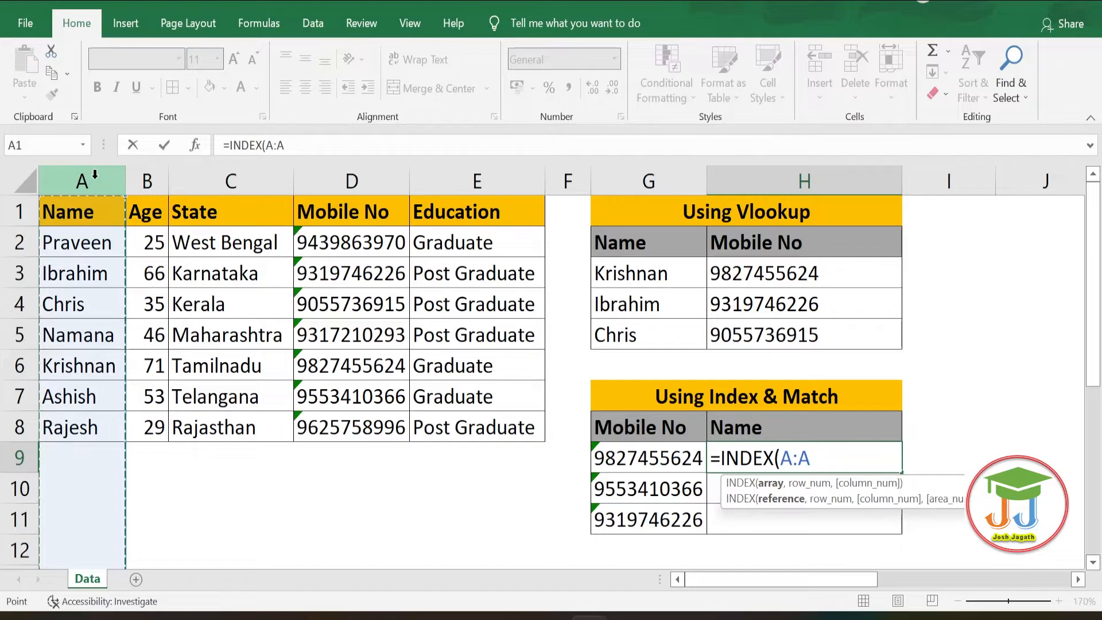
{"action": "type", "text": ","}
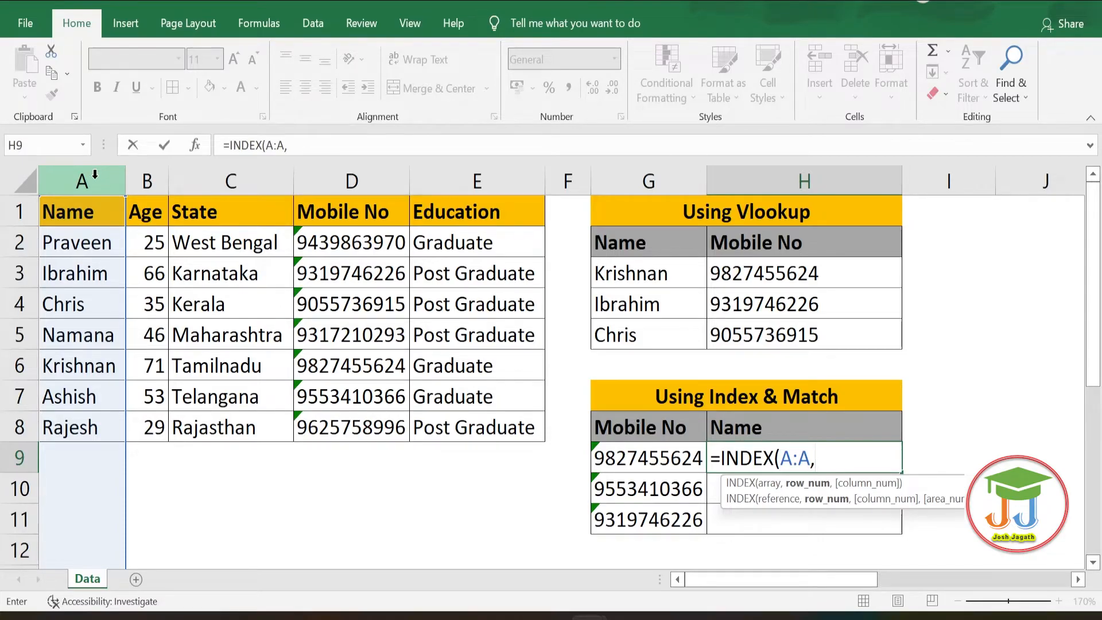
Complete H9's INDEX formula with the row number MATCH(G9,D1:D8,0) for an exact mobile number match.
{"action": "type", "text": "MATCH("}
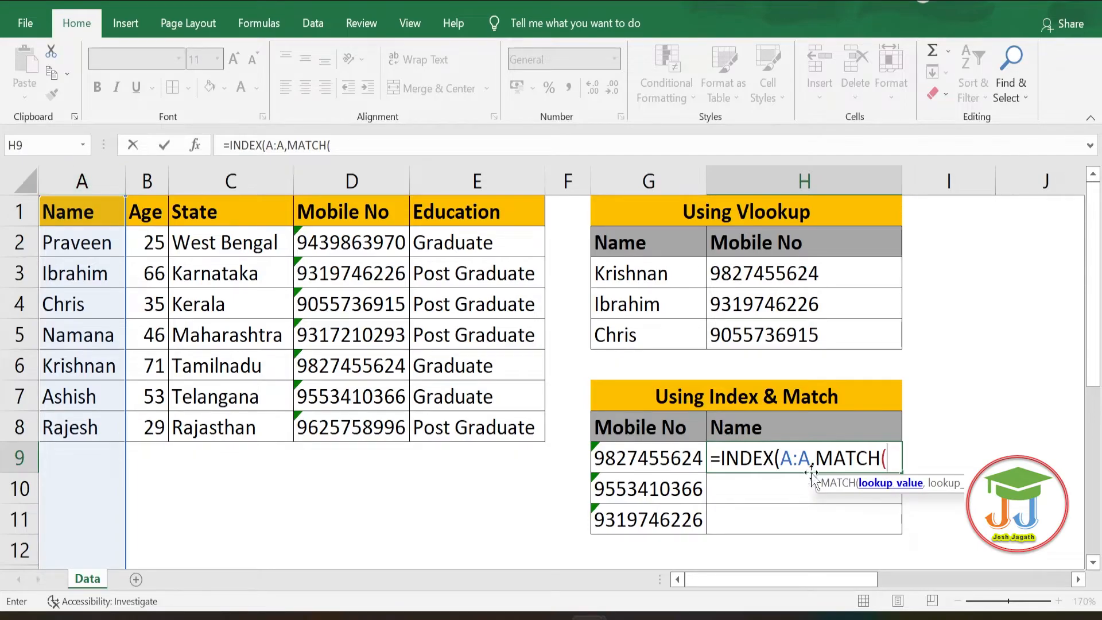
{"action": "left_click", "coordinate": [656, 457]}
{"action": "type", "text": ","}
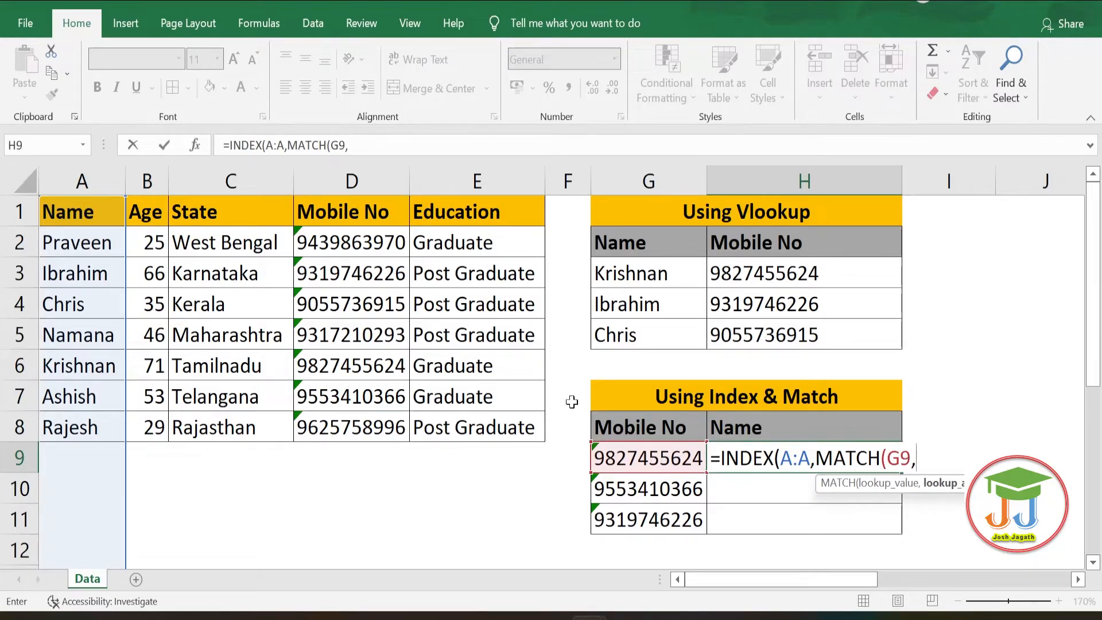
{"action": "left_click", "coordinate": [353, 177]}
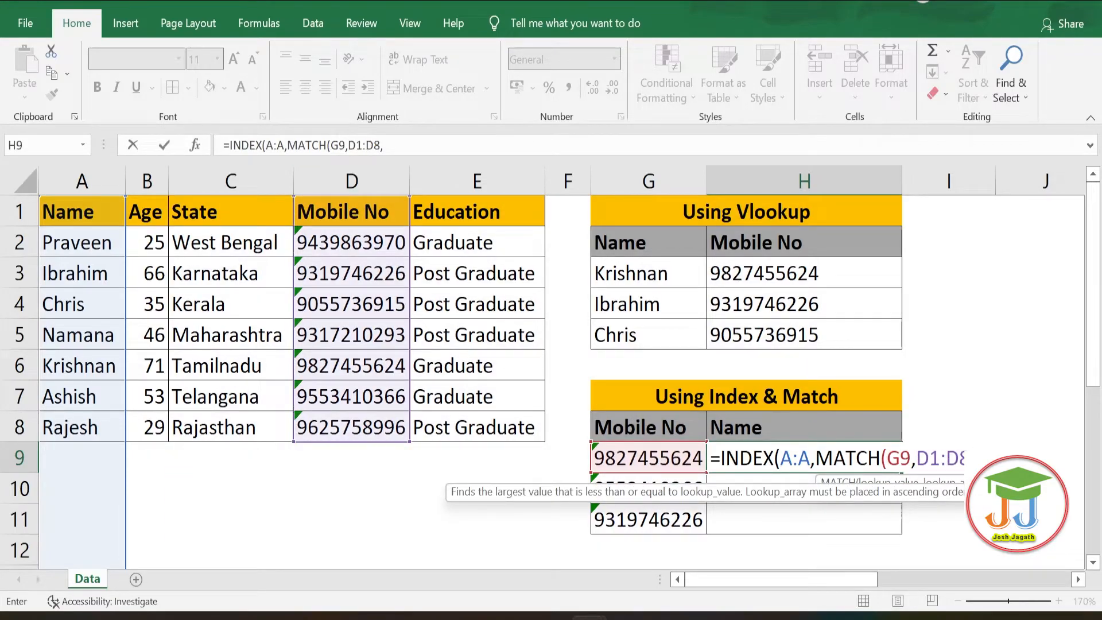
{"action": "type", "text": "0"}
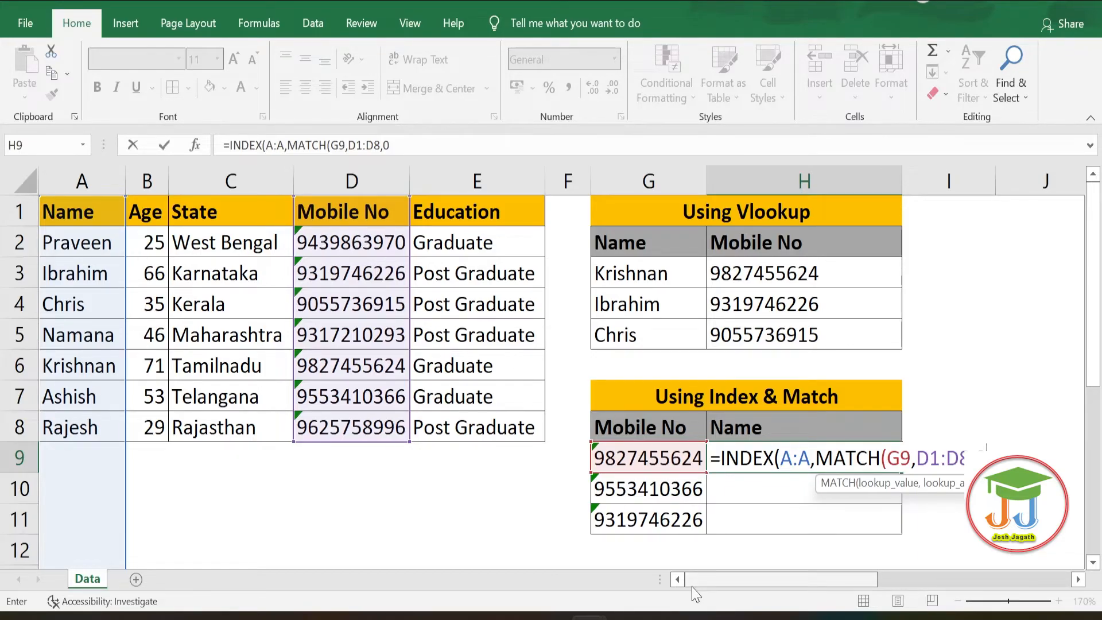
{"action": "type", "text": "))"}
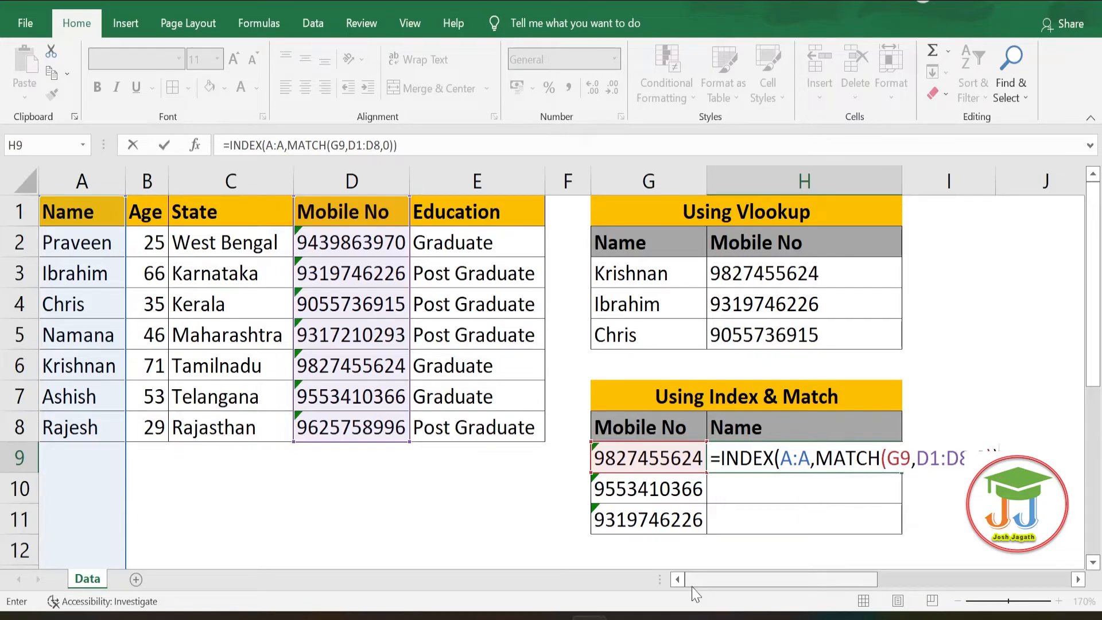
{"action": "key", "text": "Return"}
Make the MATCH range in H9 absolute as $D$1:$D$8 and fill the formula down through H11.
{"action": "left_click", "coordinate": [749, 457]}
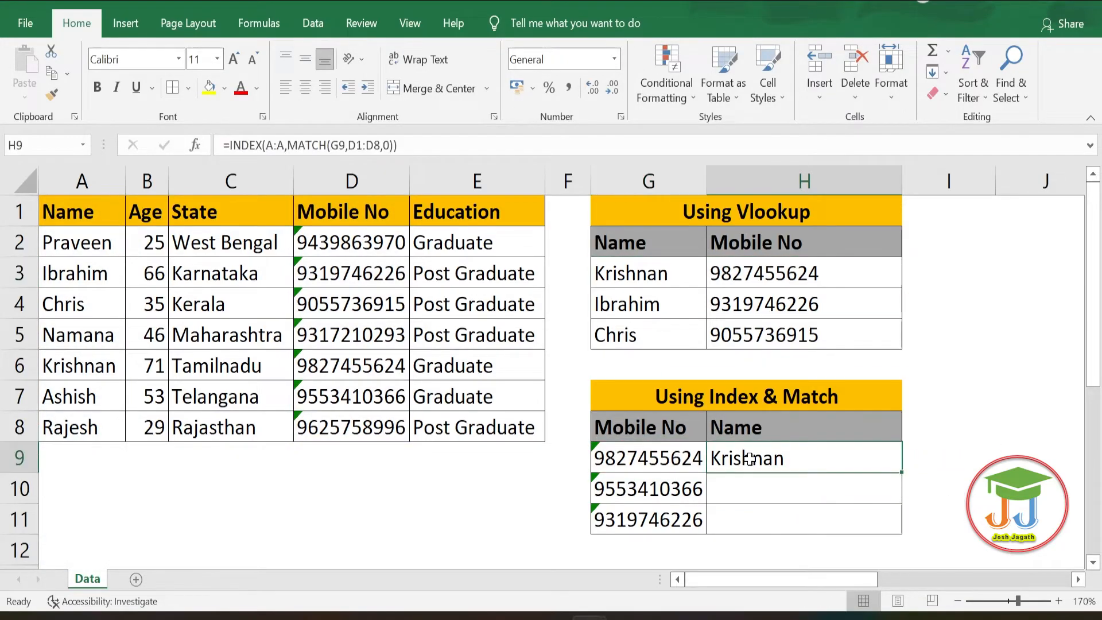
{"action": "left_click", "coordinate": [357, 145]}
{"action": "key", "text": "F4"}
{"action": "left_click", "coordinate": [386, 146]}
{"action": "key", "text": "F4"}
{"action": "key", "text": "Return"}
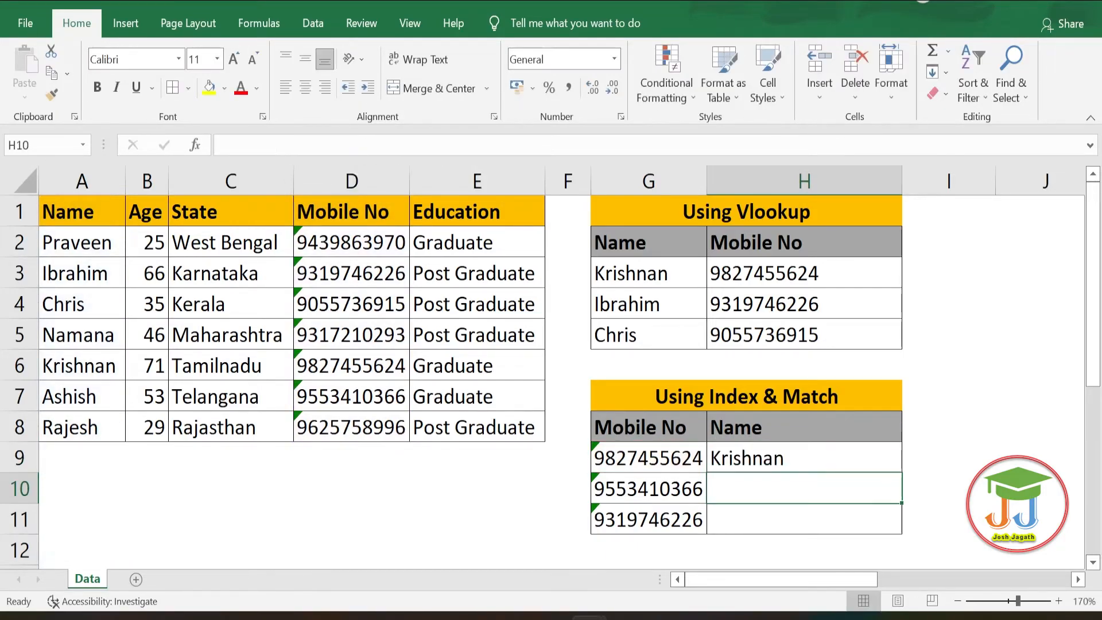
{"action": "left_click_drag", "start_coordinate": [748, 457], "coordinate": [749, 519]}
{"action": "key", "text": "ctrl+d"}
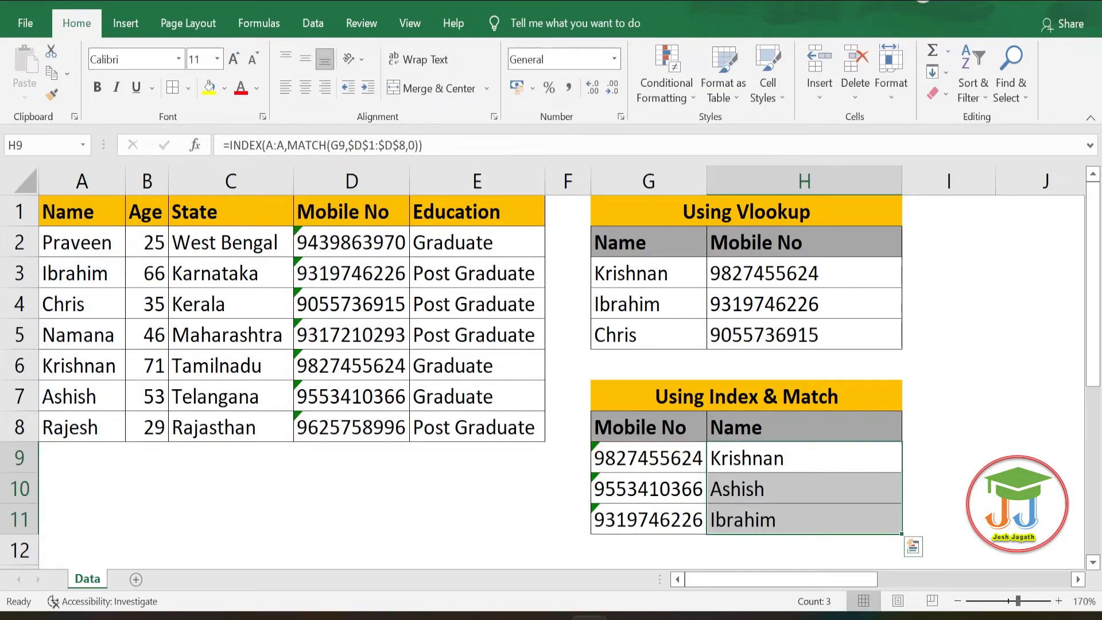